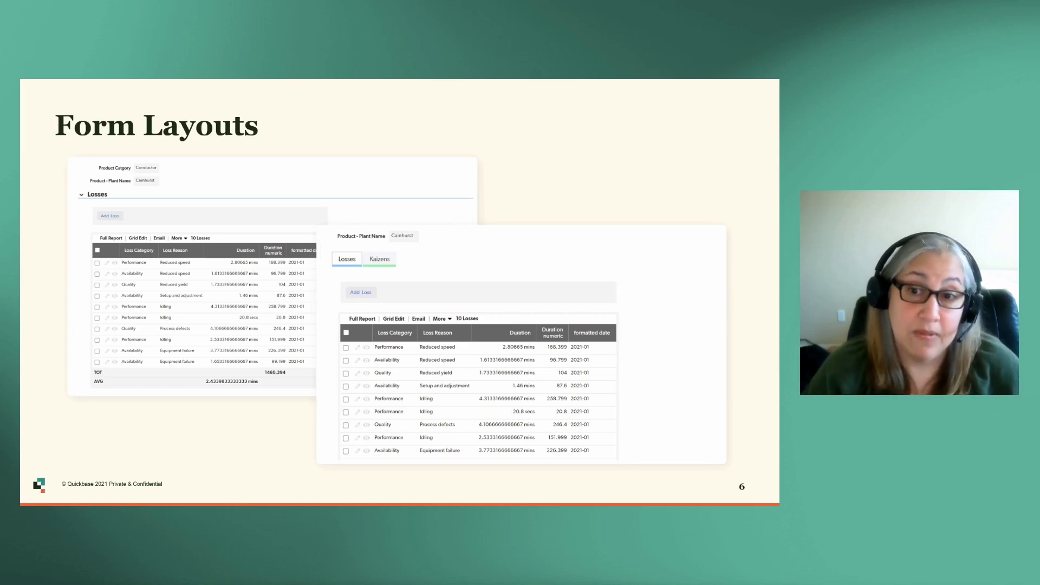
# Step: Reveal the Form Layouts notes on how sections and tabs organize data
pyautogui.press('Right')
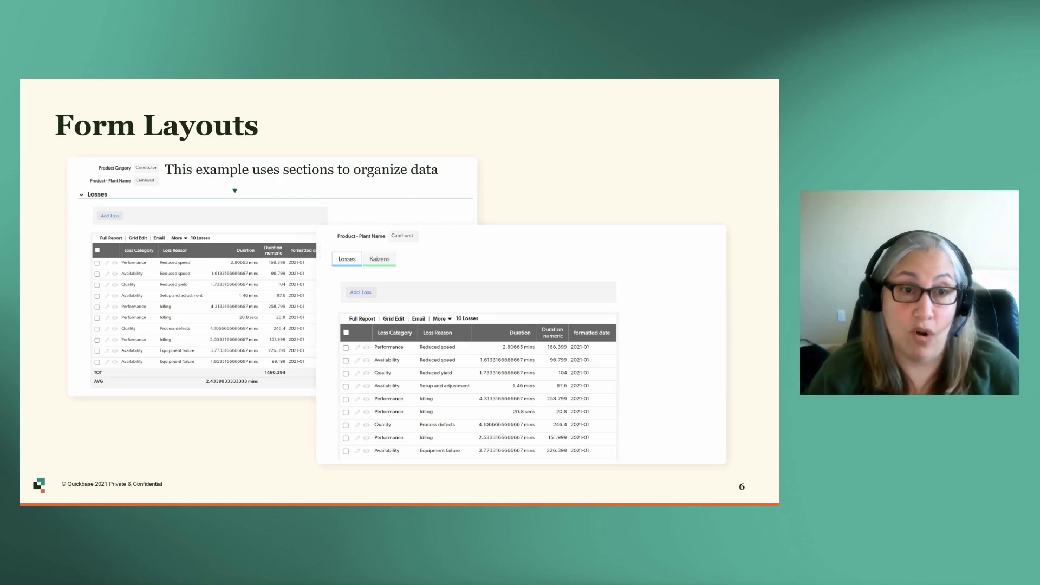
pyautogui.press('Right')
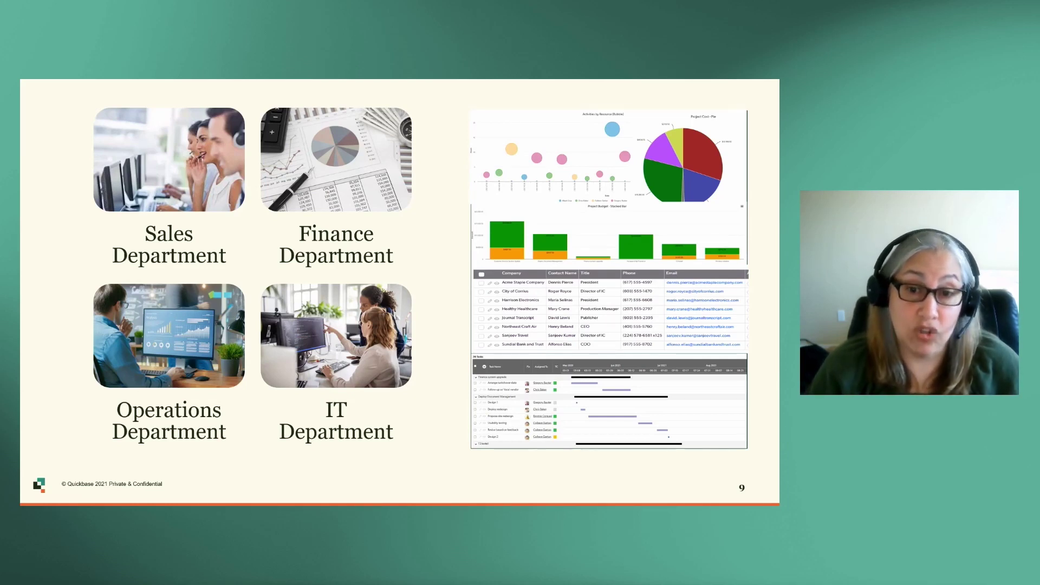
# Step: Advance the slide show one slide past the departments slide
pyautogui.press('Right')
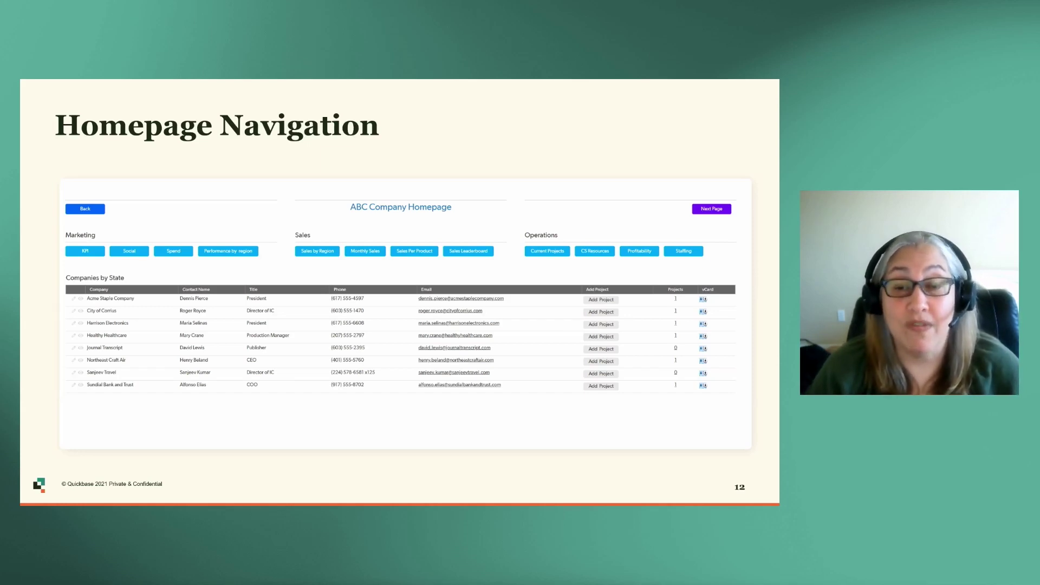
# Step: Advance through the multiple home pages slide to the Dashboards slide
pyautogui.press('Right')
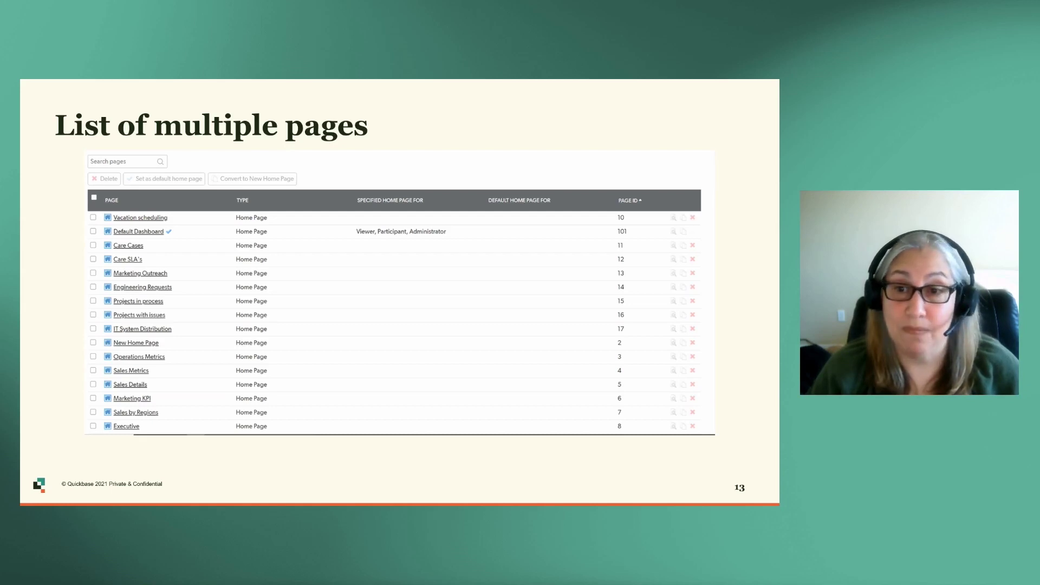
pyautogui.press('Right')
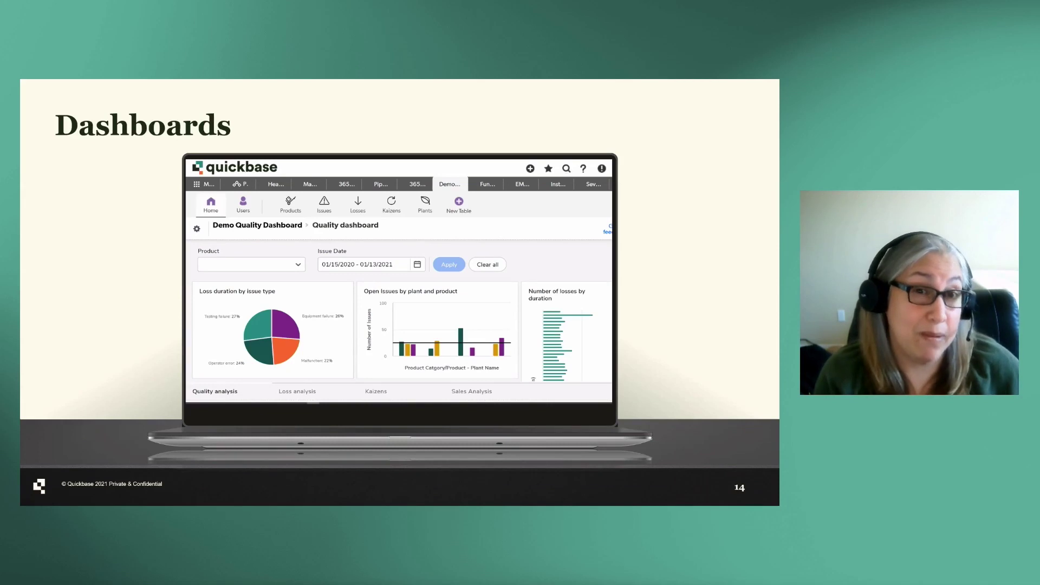
# Step: Advance from the Dashboards slide to the Demo agenda slide
pyautogui.press('Right')
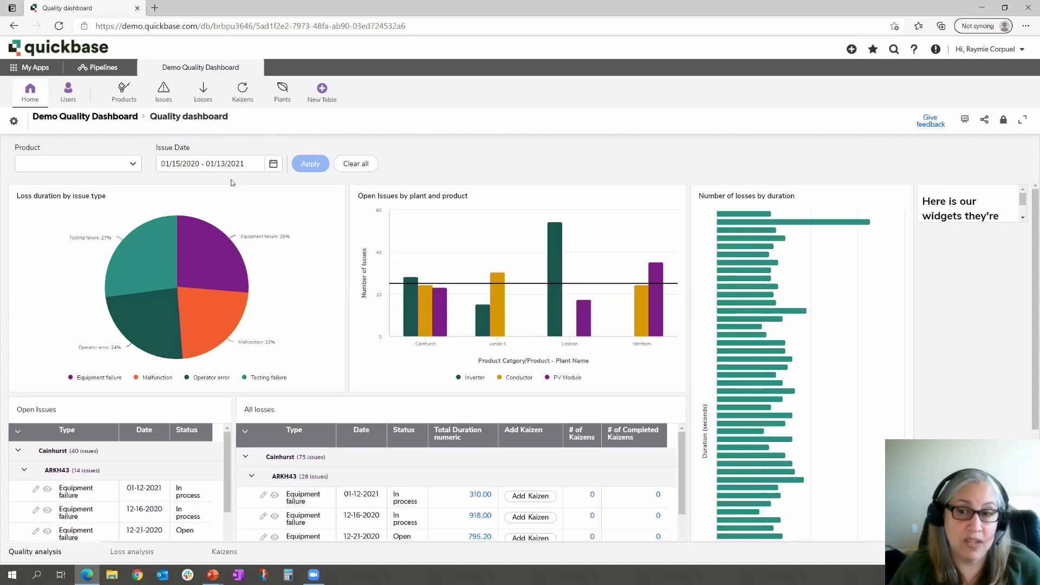
pyautogui.moveTo(248, 239)
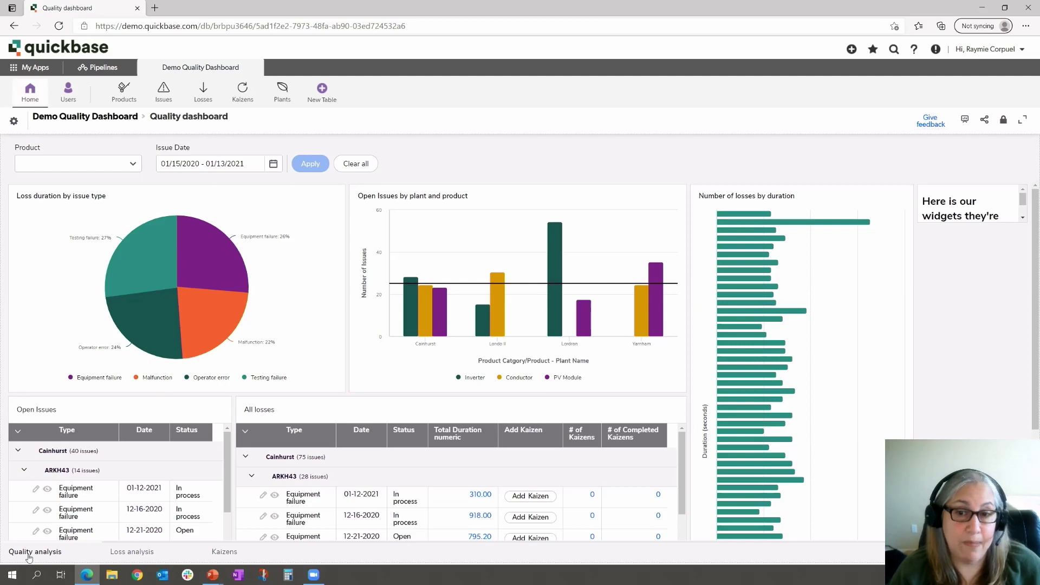
# Step: View the Loss analysis and Kaizens pages, then unlock the dashboard for editing
pyautogui.click(129, 558)
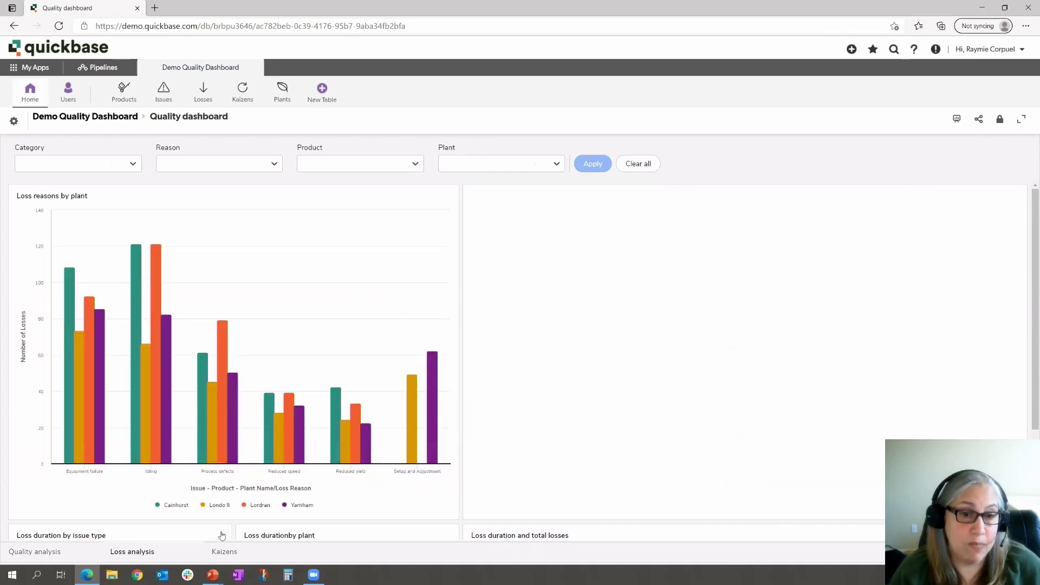
pyautogui.click(222, 553)
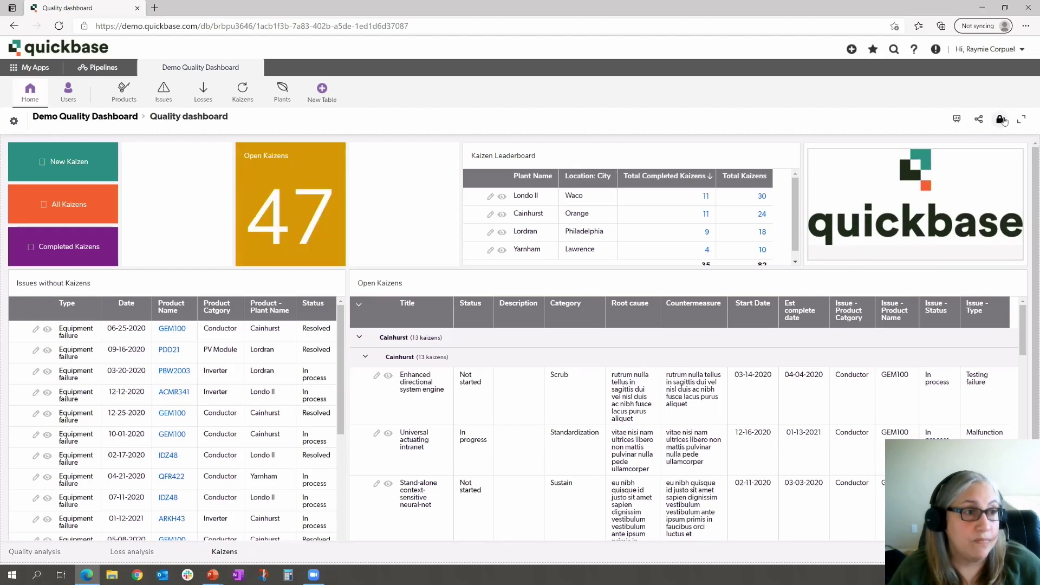
pyautogui.click(1001, 120)
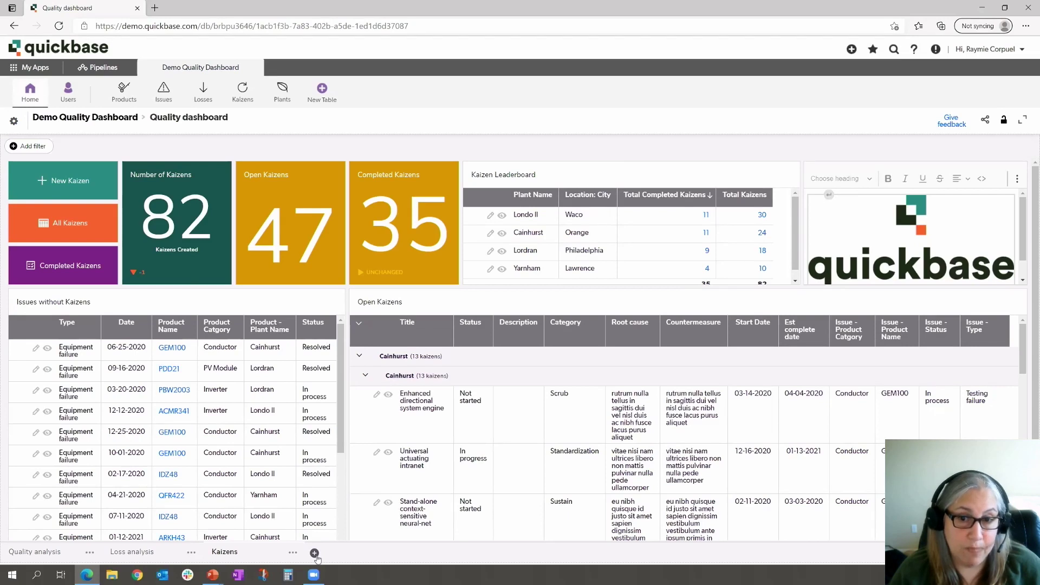
# Step: Add a new blank dashboard page and open Untitled Tab 12
pyautogui.click(315, 553)
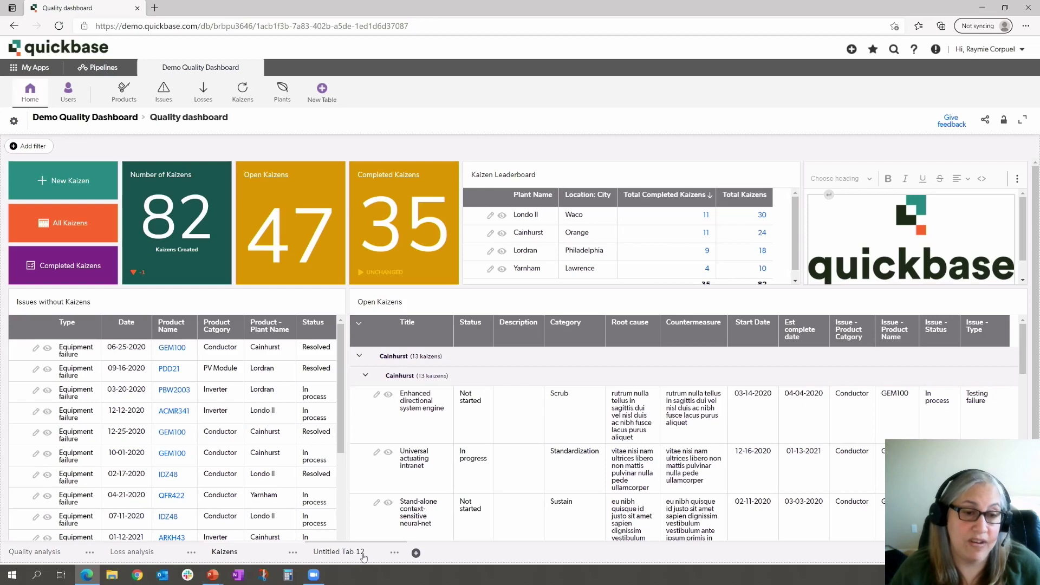
pyautogui.click(363, 557)
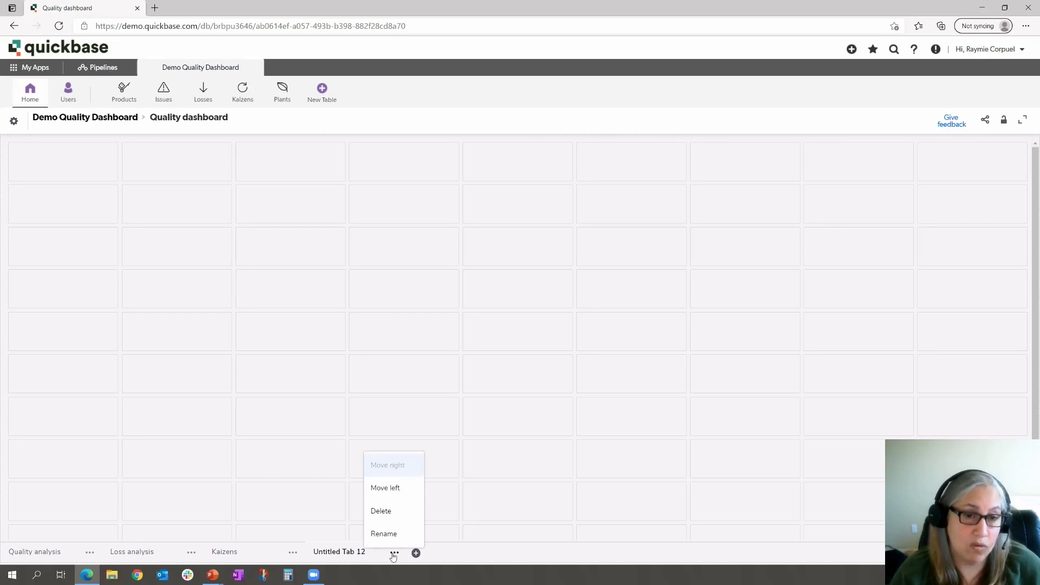
# Step: Rename Untitled Tab 12 to Products, keeping it last after Kaizens
pyautogui.click(393, 554)
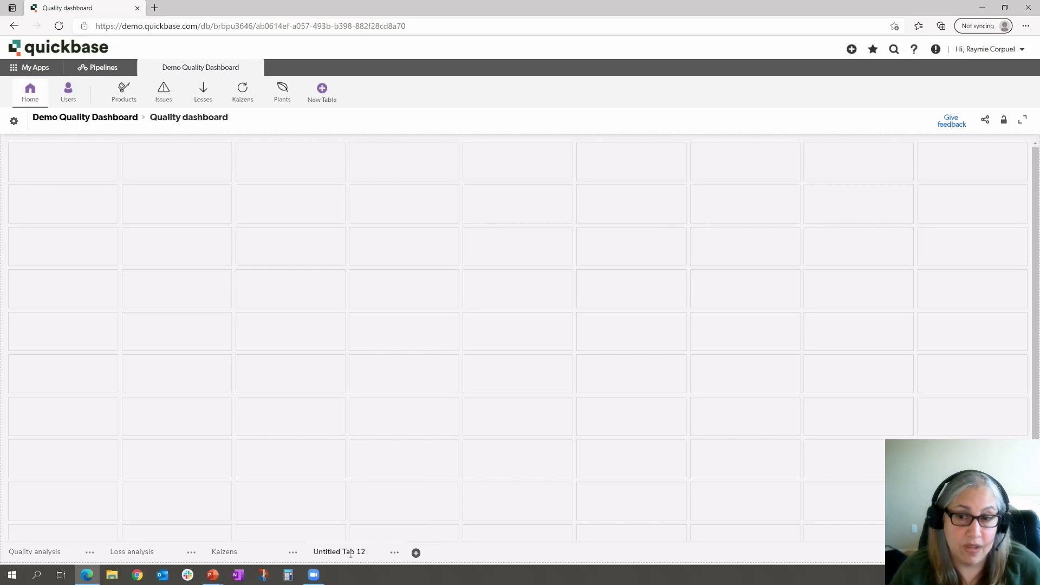
pyautogui.moveTo(316, 551); pyautogui.dragTo(108, 552)
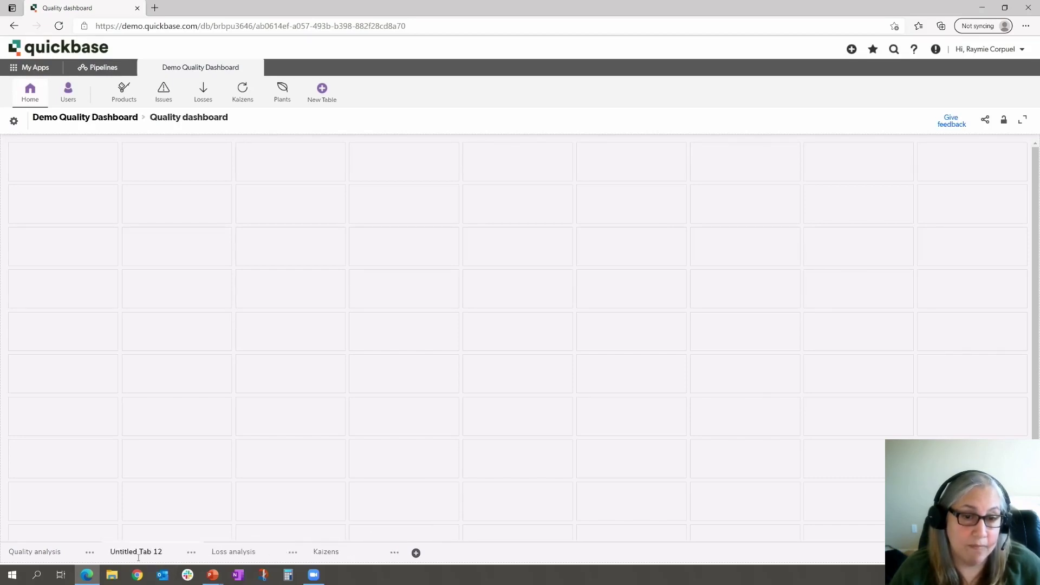
pyautogui.moveTo(192, 552); pyautogui.dragTo(393, 552)
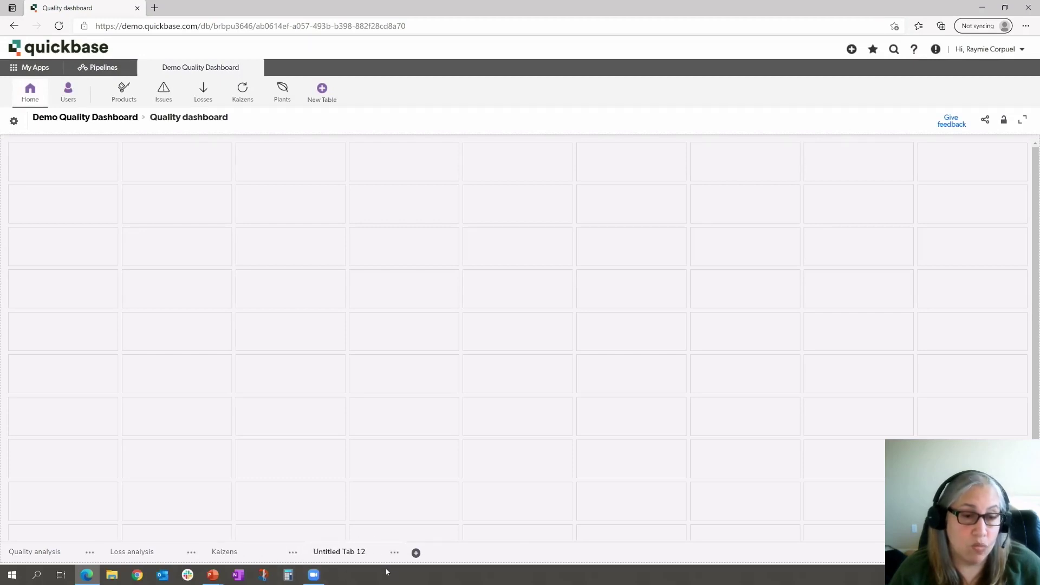
pyautogui.click(394, 552)
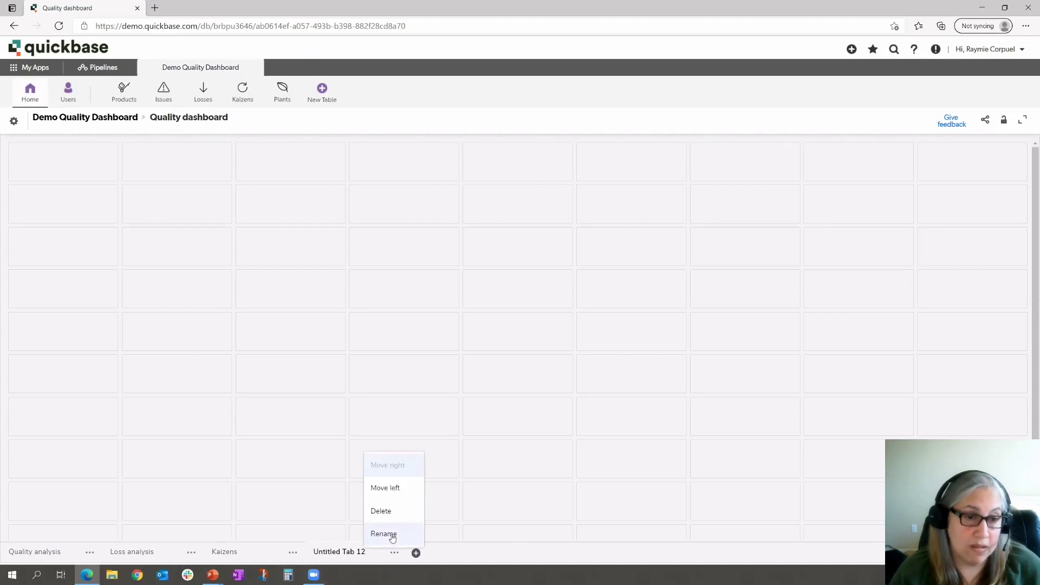
pyautogui.click(393, 536)
pyautogui.moveTo(364, 552); pyautogui.dragTo(308, 551)
pyautogui.write('Products')
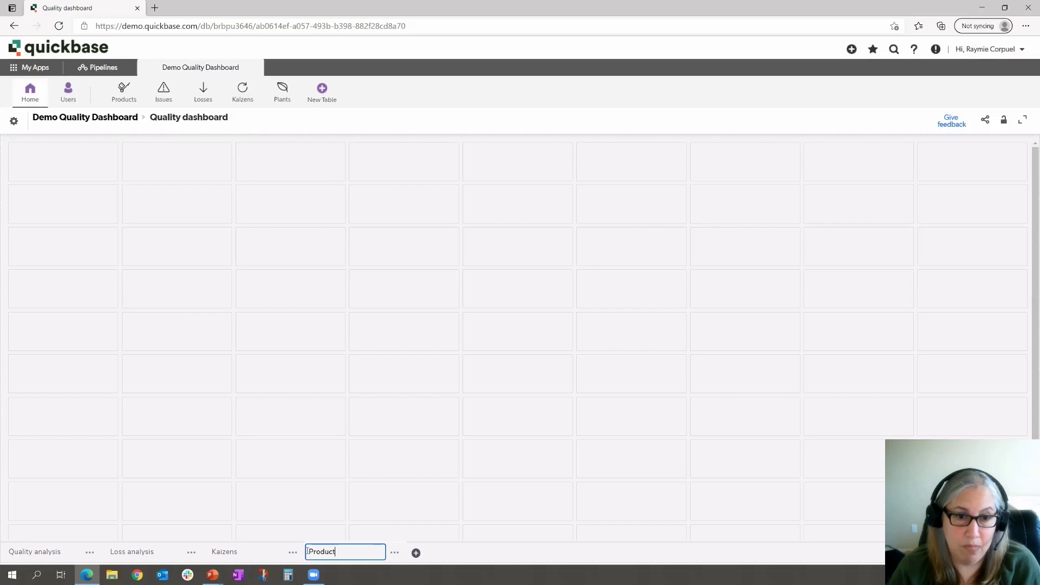
pyautogui.click(446, 557)
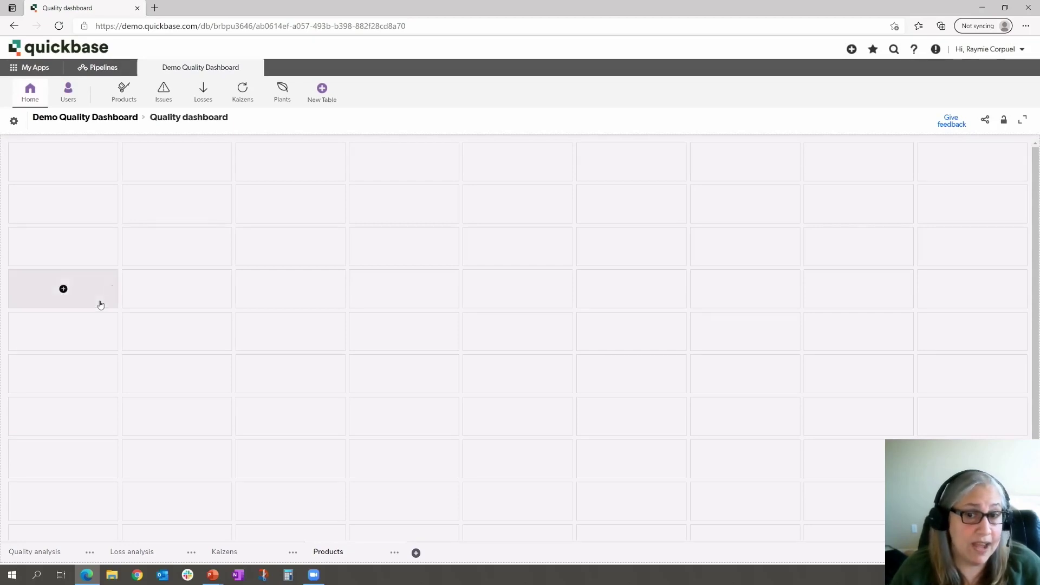
# Step: Add the Products table's Products by Type pie chart report to the top-left cell
pyautogui.moveTo(45, 167)
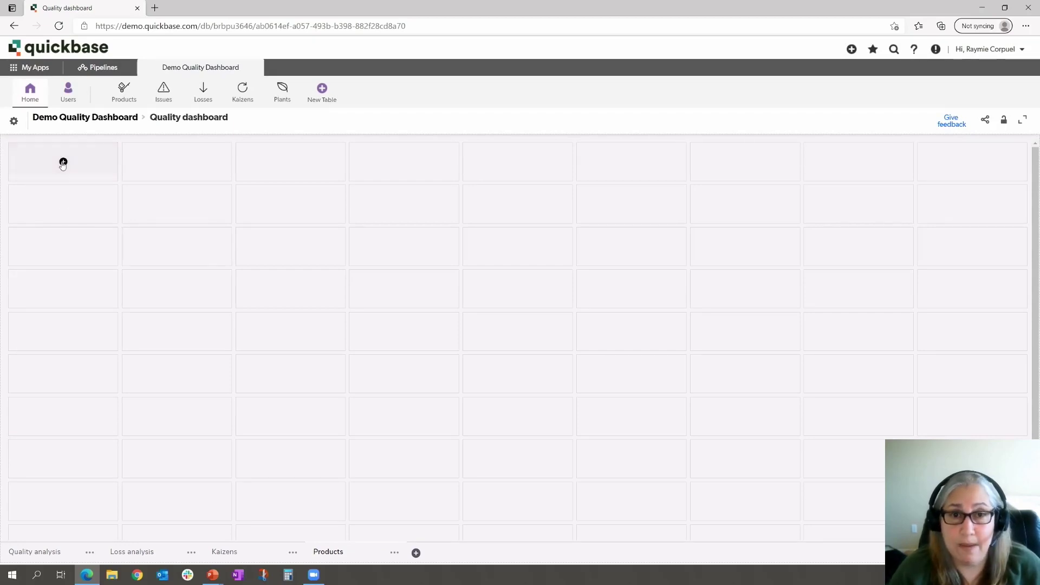
pyautogui.click(64, 163)
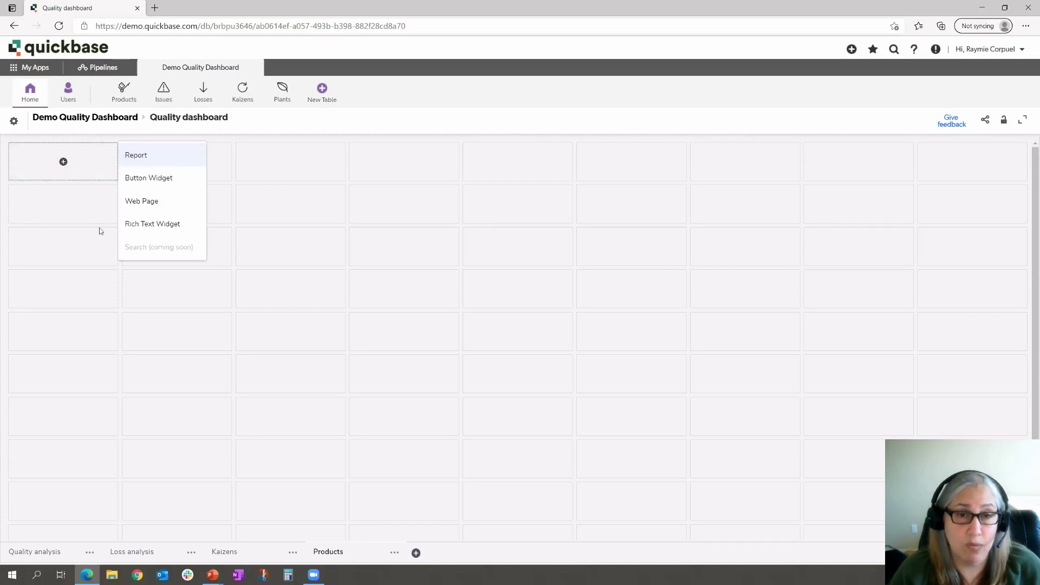
pyautogui.click(143, 161)
pyautogui.click(919, 204)
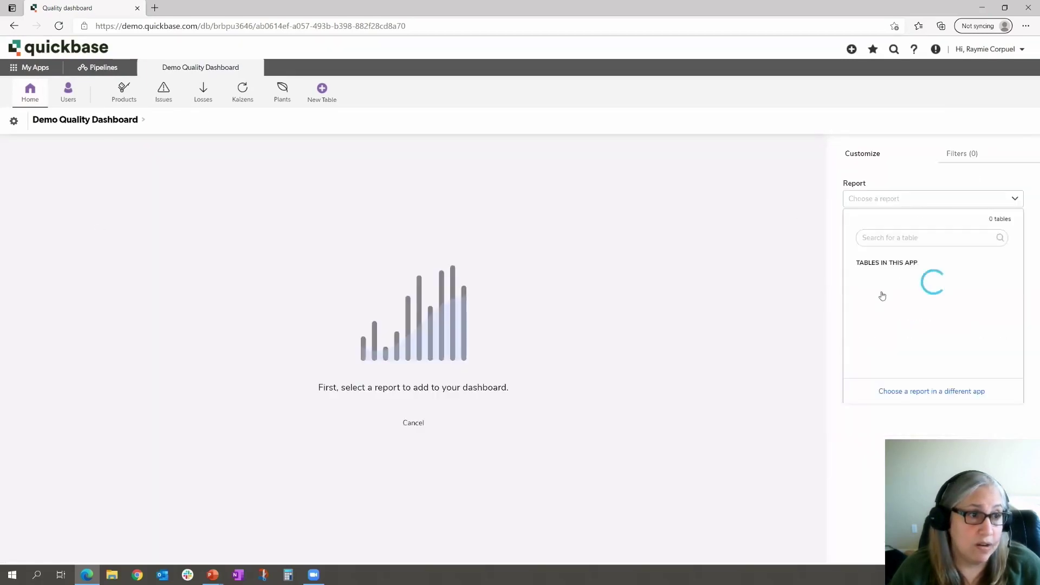
pyautogui.click(891, 355)
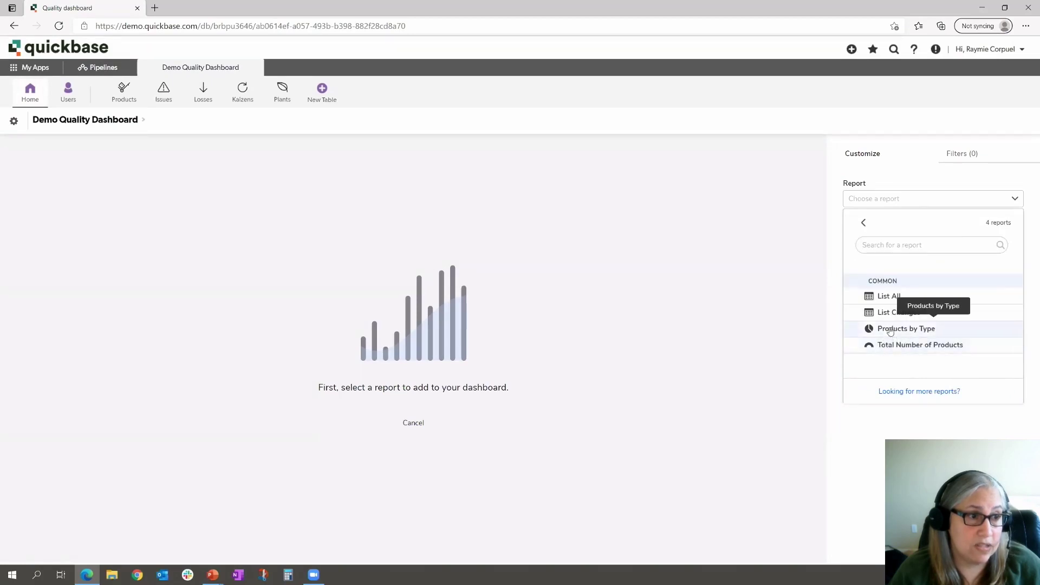
pyautogui.click(927, 329)
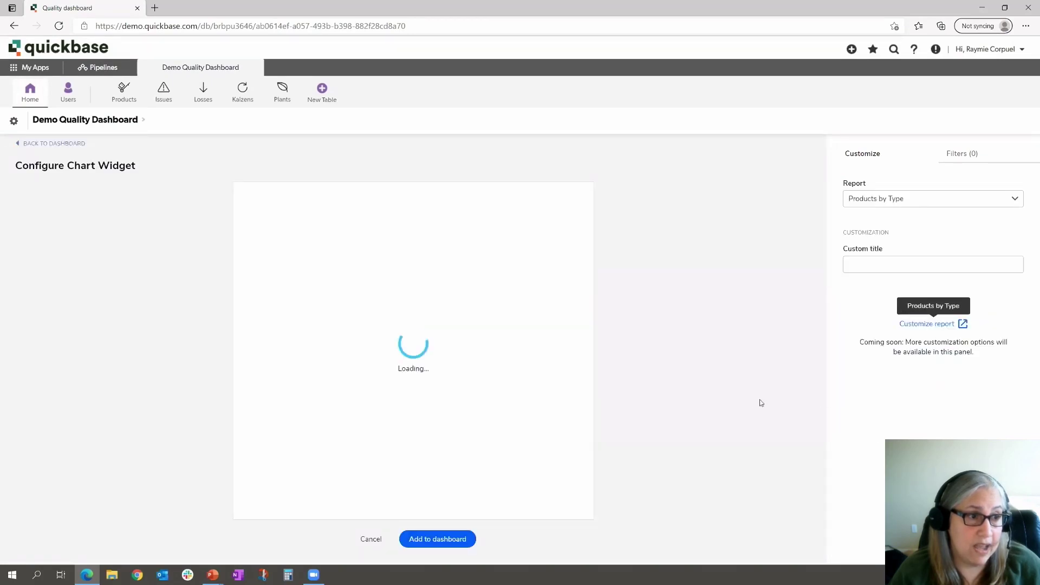
pyautogui.click(437, 538)
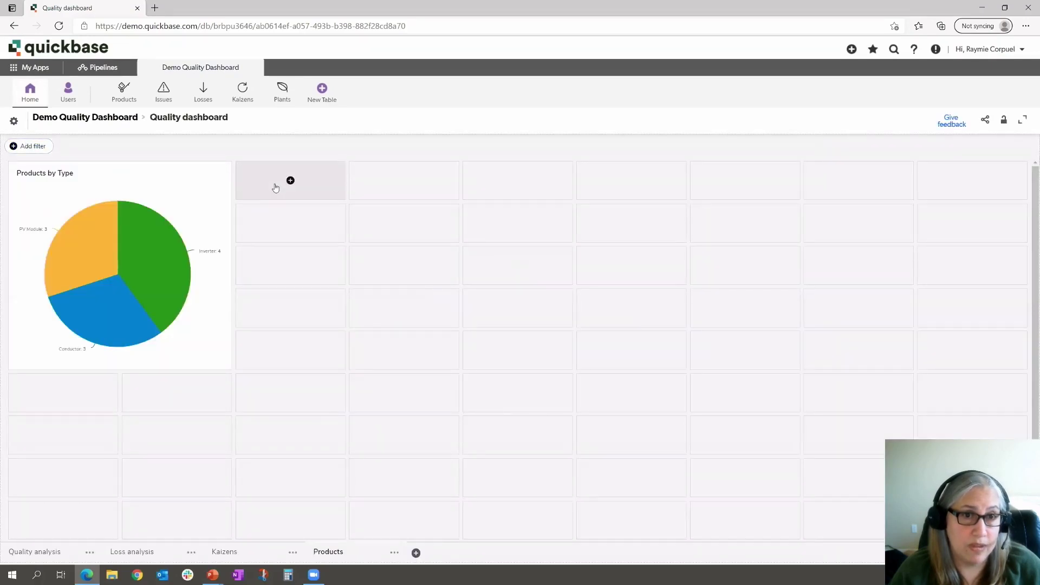
pyautogui.click(290, 180)
# Step: Add the Total Number of Products KPI report, showing 10, beside the pie chart
pyautogui.click(267, 212)
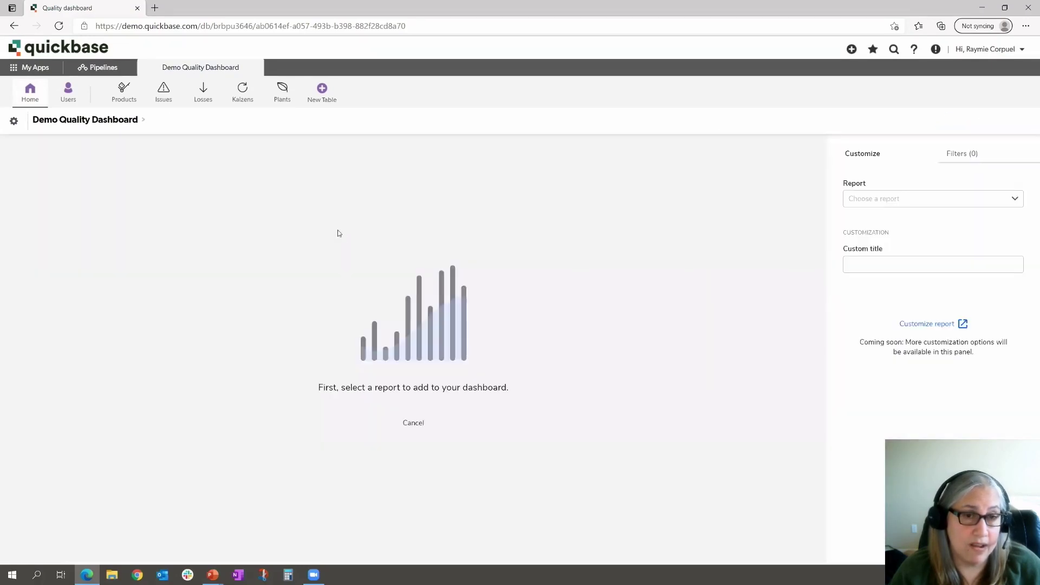
pyautogui.click(918, 203)
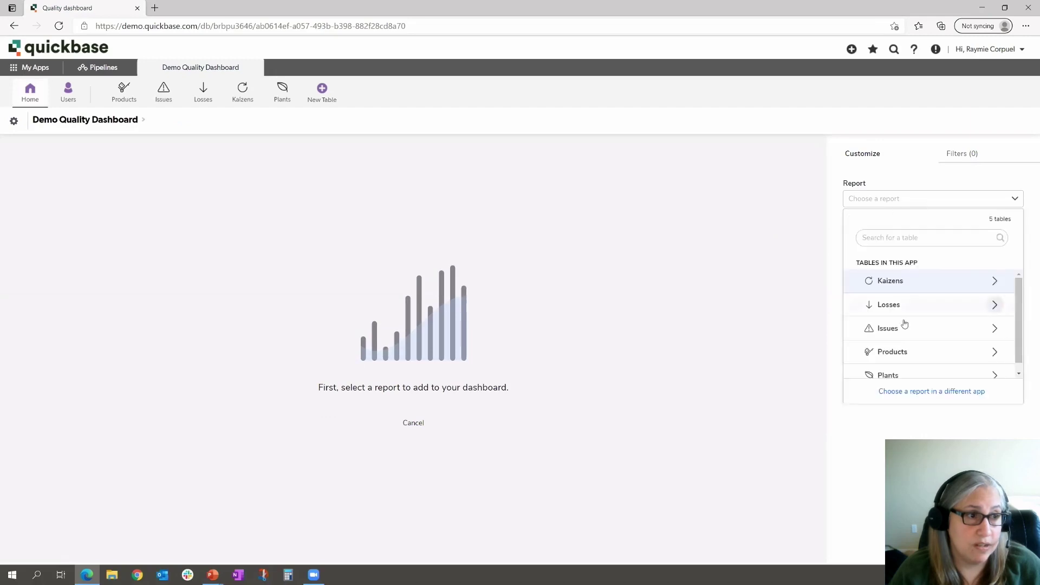
pyautogui.click(885, 353)
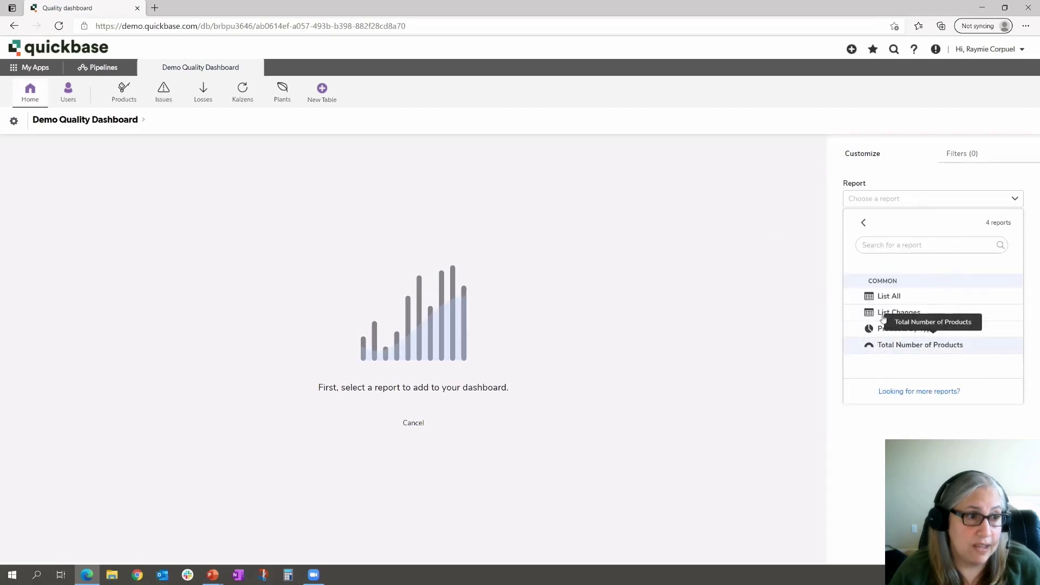
pyautogui.click(881, 346)
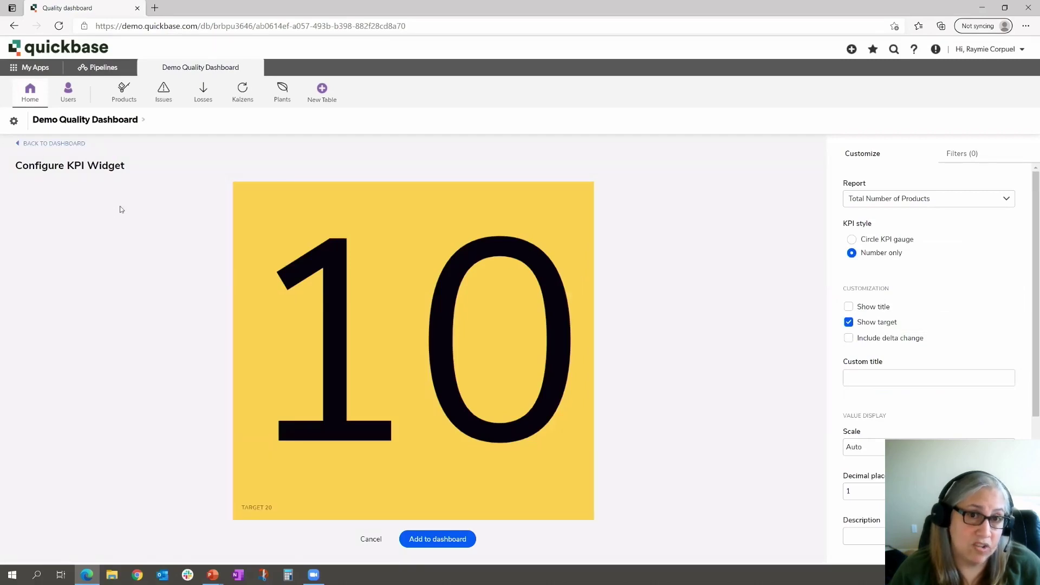
pyautogui.click(442, 538)
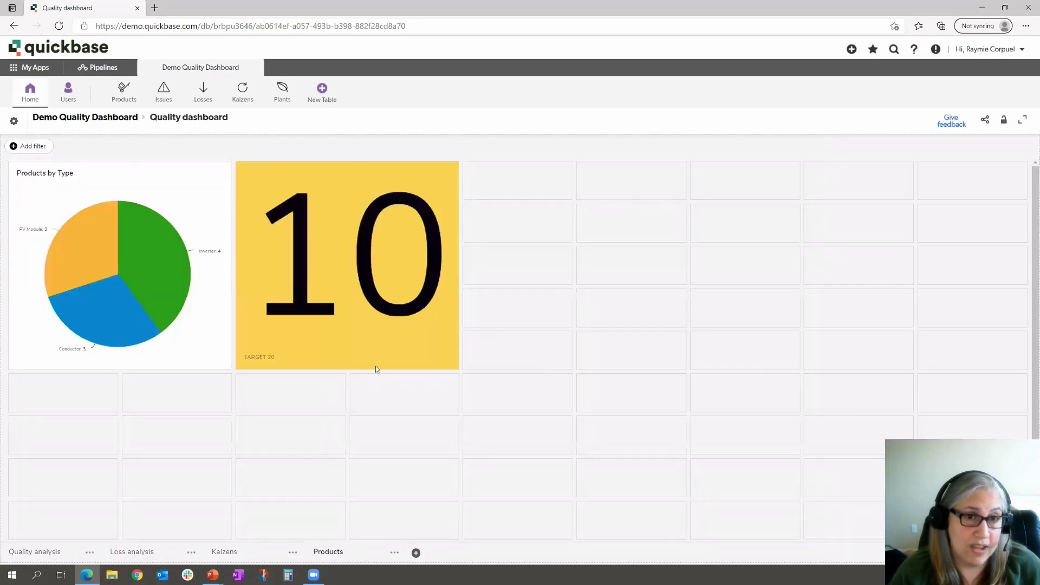
pyautogui.click(36, 148)
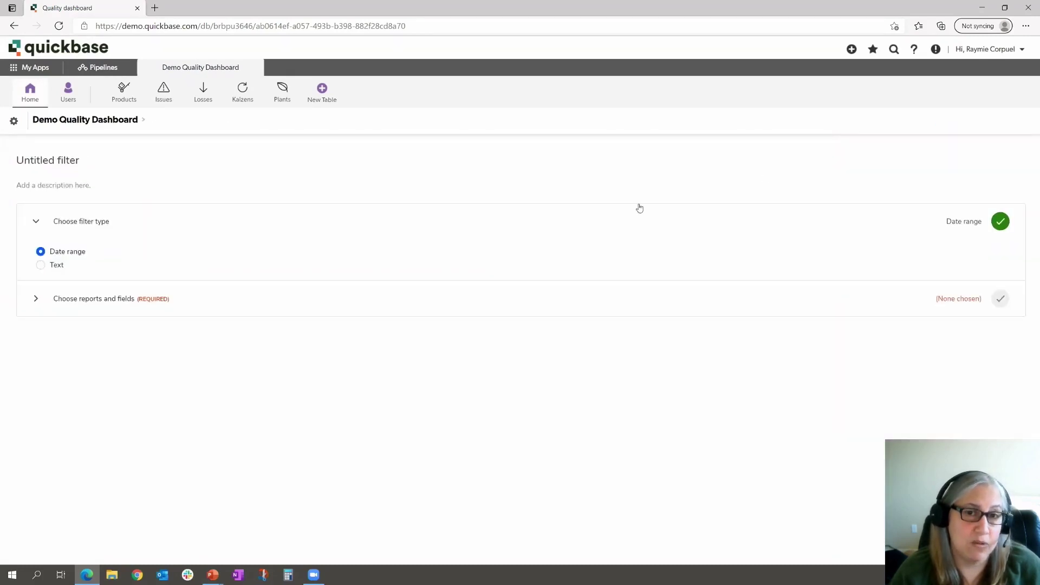
# Step: Add the Products List All report table in the cell beside the count widget
pyautogui.press('Escape')
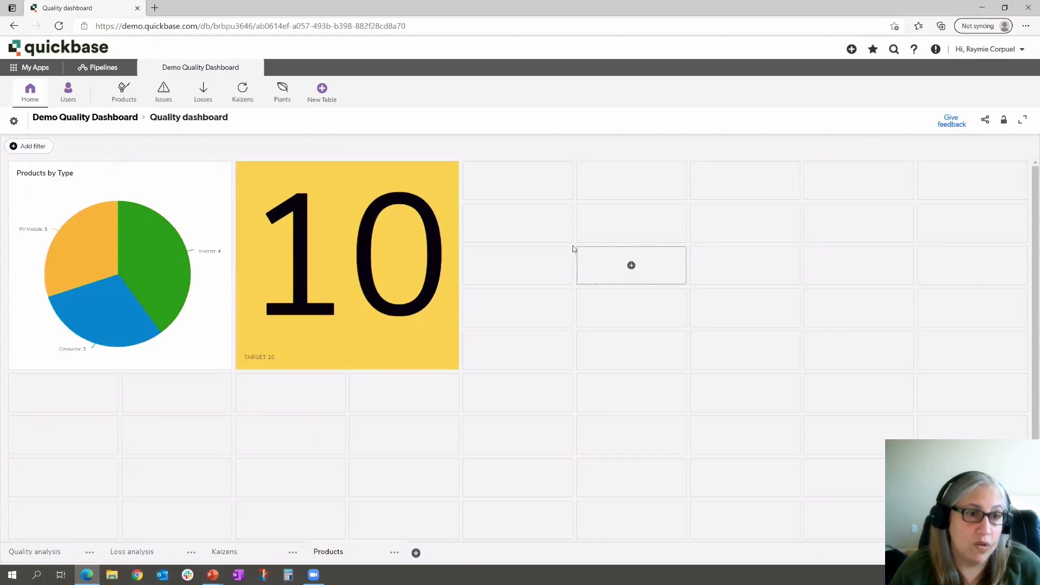
pyautogui.click(517, 181)
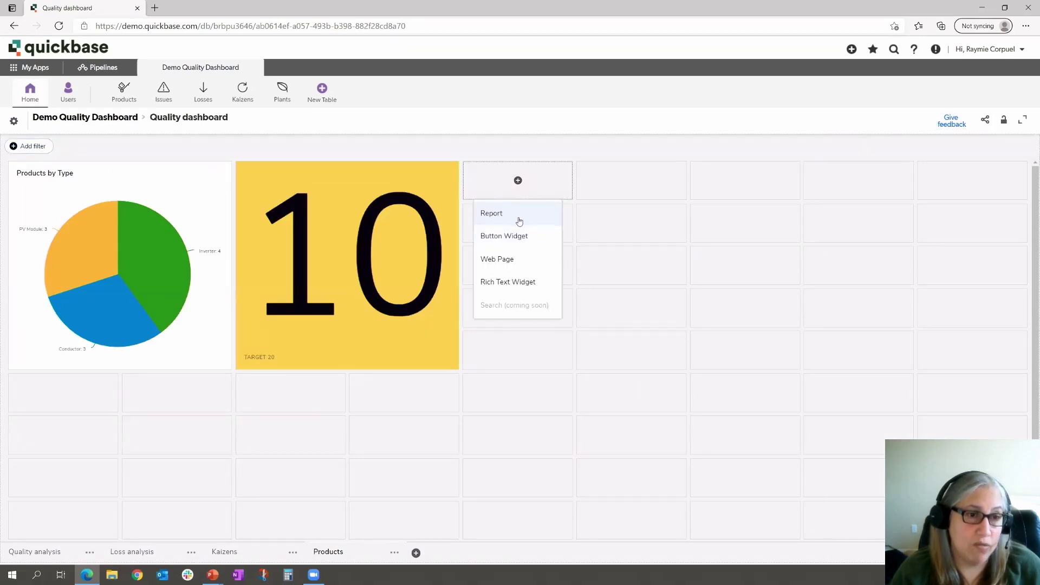
pyautogui.click(519, 215)
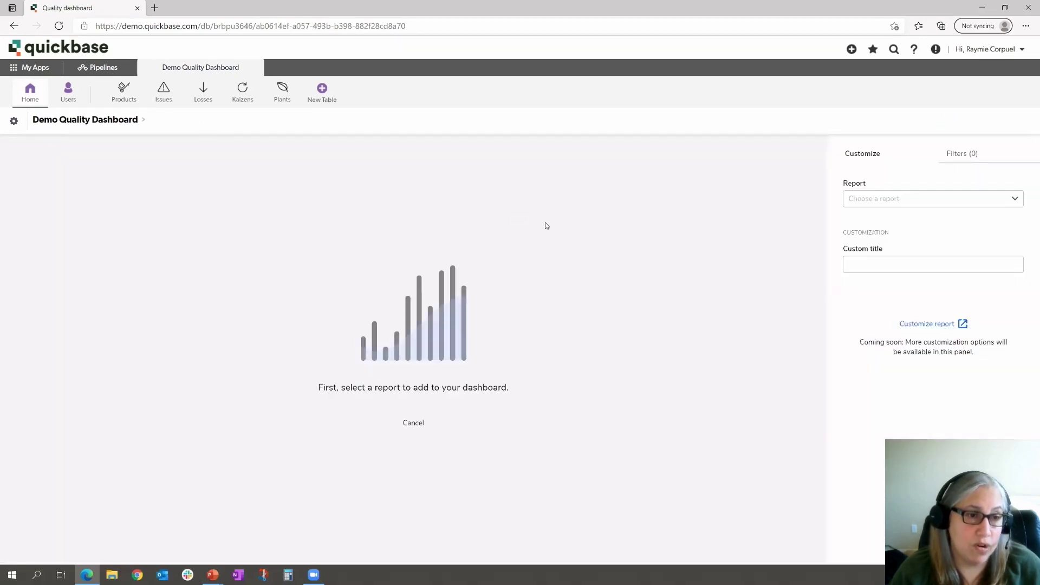
pyautogui.click(865, 198)
pyautogui.click(874, 351)
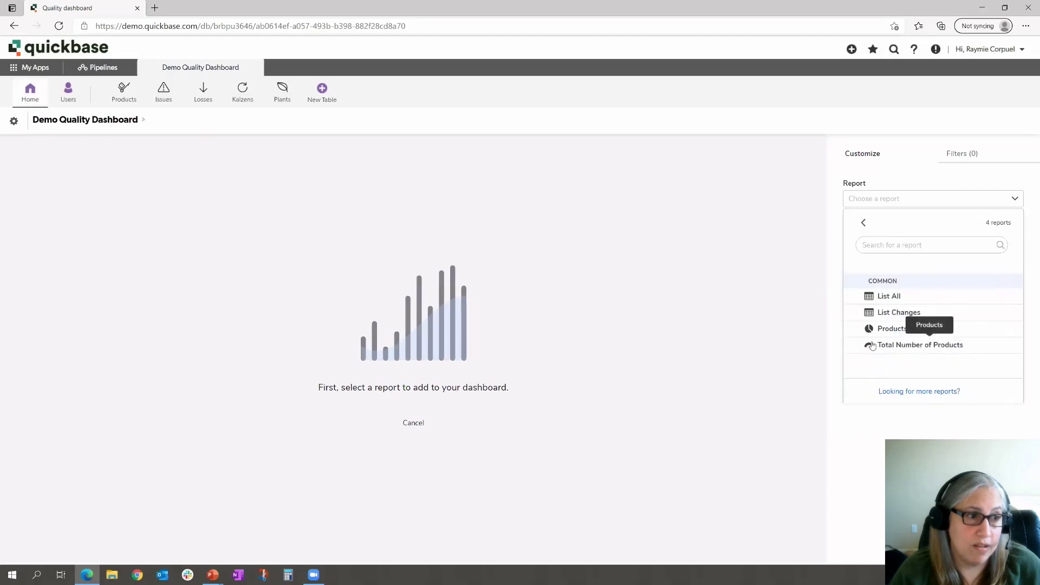
pyautogui.click(880, 296)
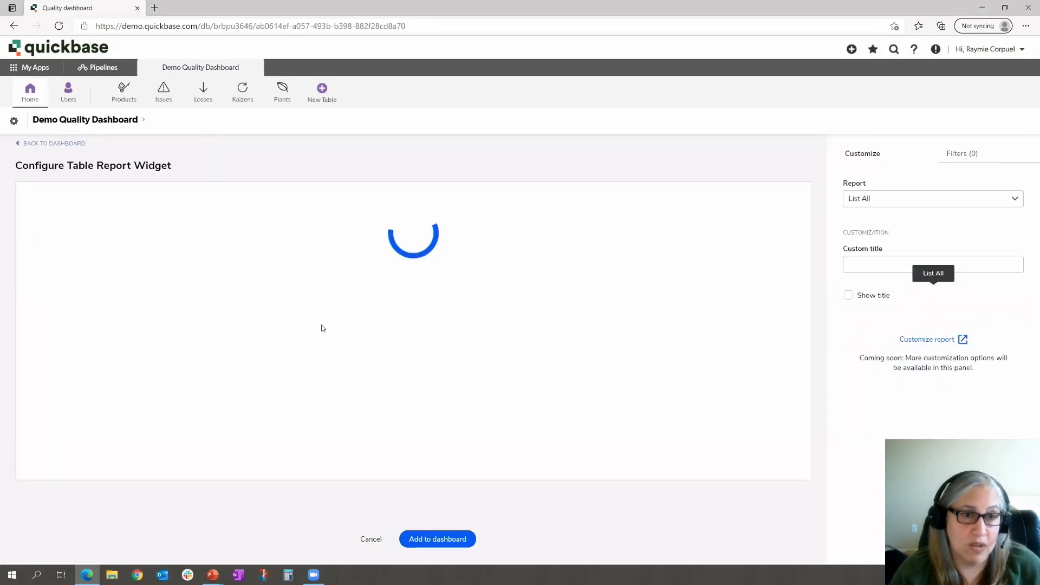
pyautogui.click(432, 547)
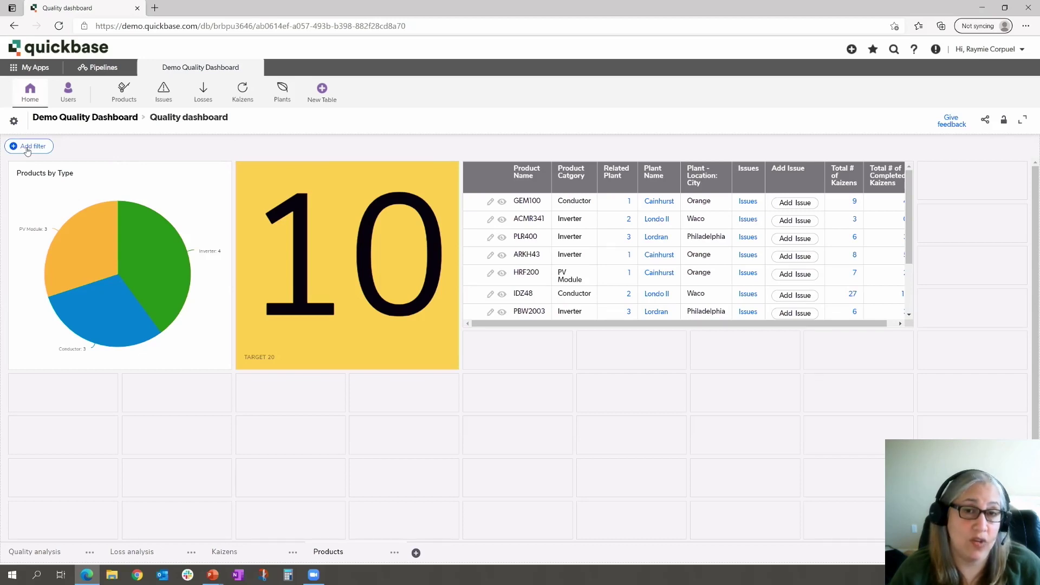
pyautogui.click(32, 555)
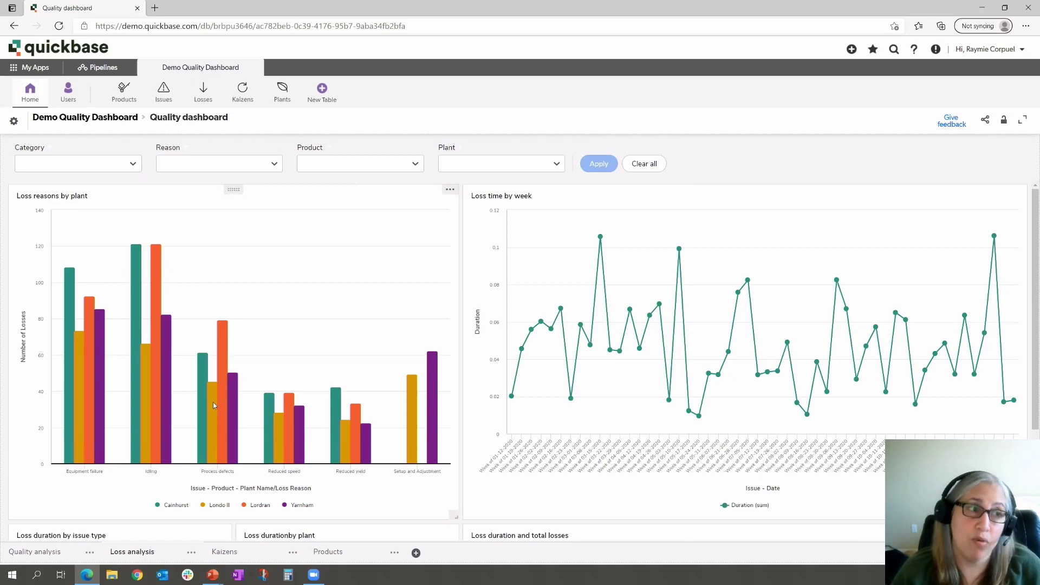
pyautogui.click(327, 553)
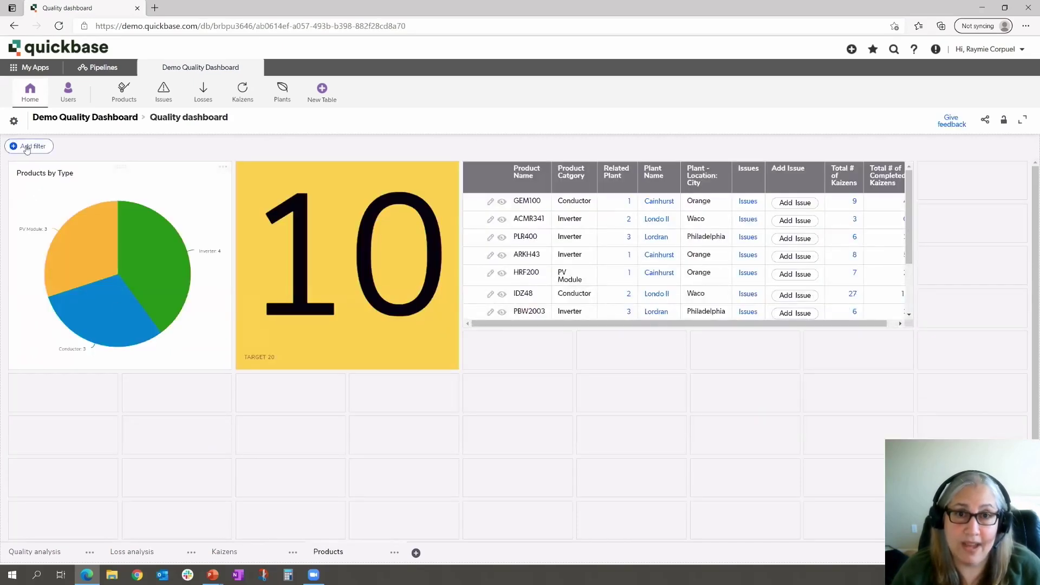
pyautogui.click(27, 147)
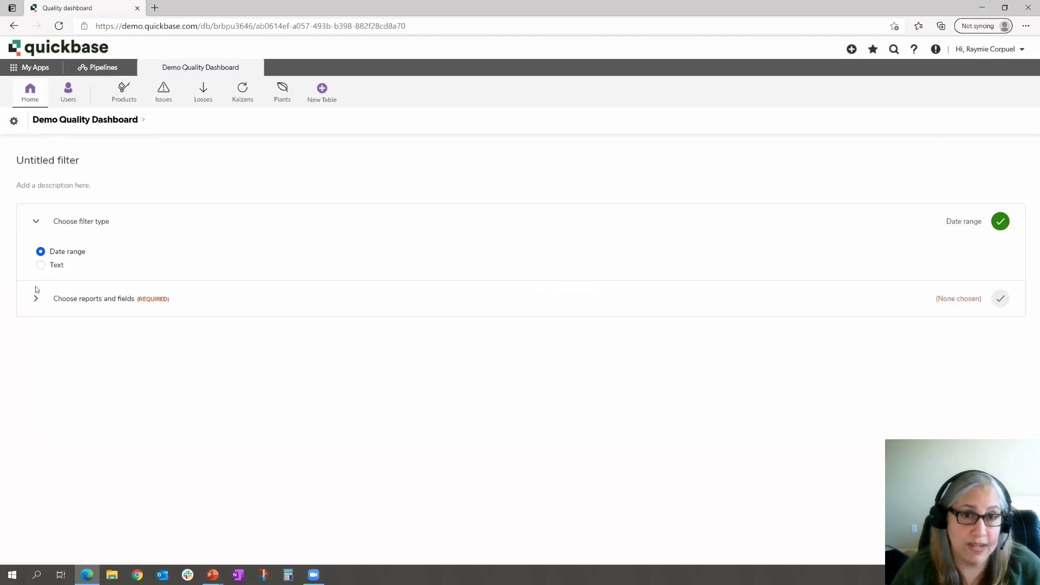
# Step: Name the filter 'Create Date' and base List All, Products by Type and Total Number of Products on Date Created
pyautogui.click(70, 161)
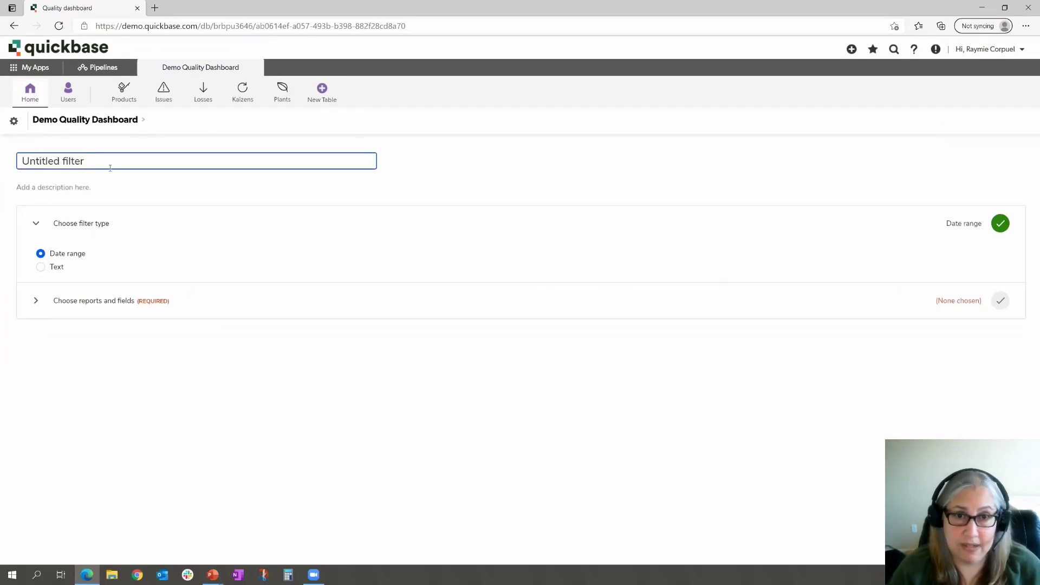
pyautogui.hotkey('ctrl', 'a')
pyautogui.write('Create Date')
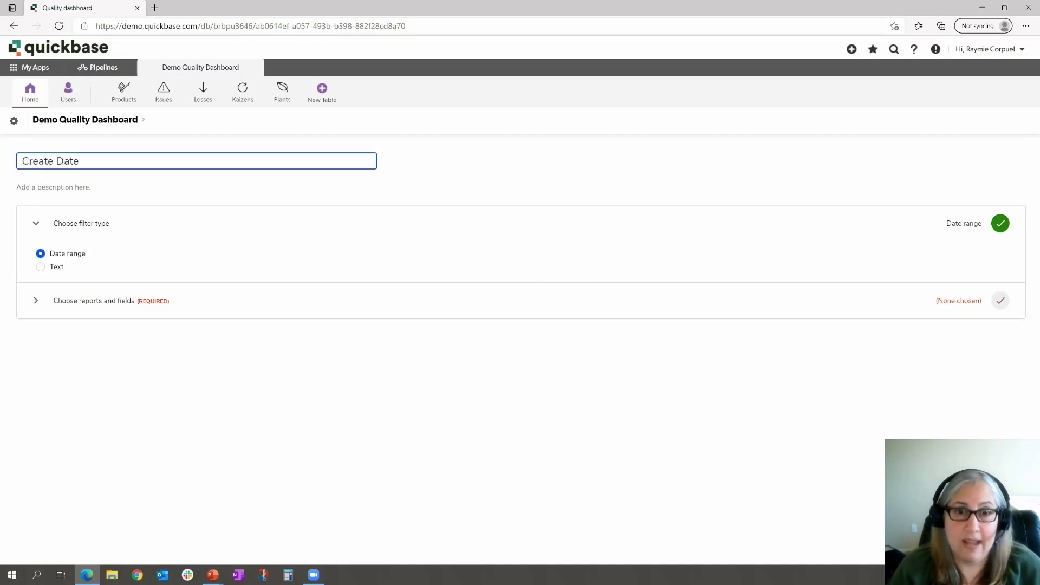
pyautogui.click(35, 300)
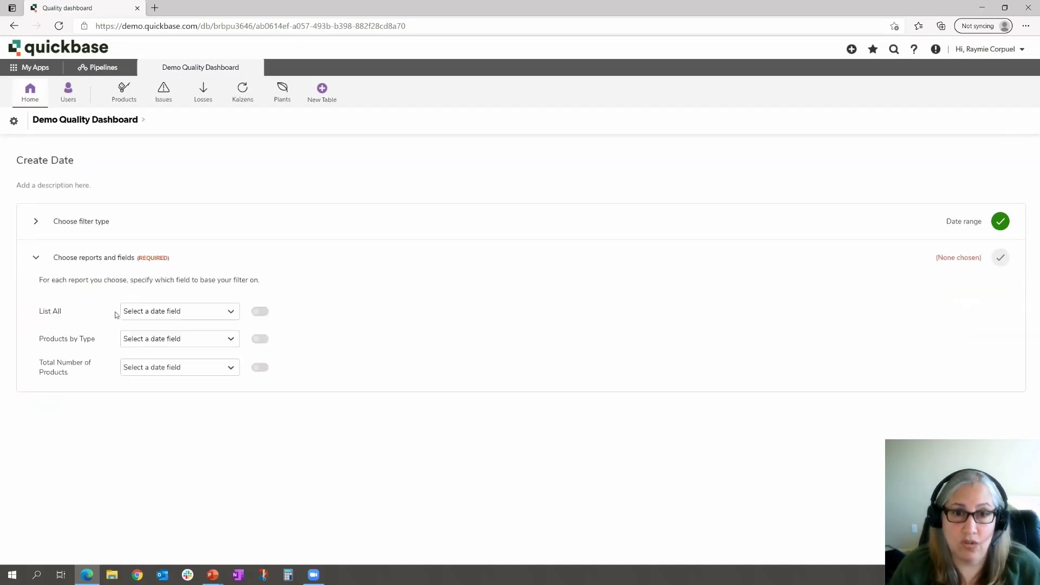
pyautogui.click(220, 317)
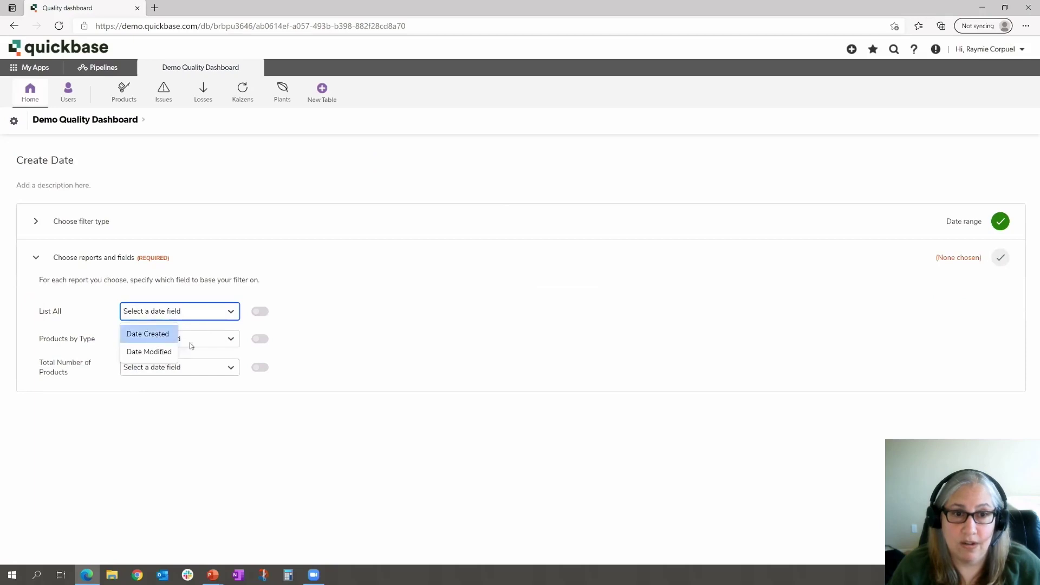
pyautogui.click(175, 336)
pyautogui.click(205, 339)
pyautogui.click(147, 361)
pyautogui.click(178, 369)
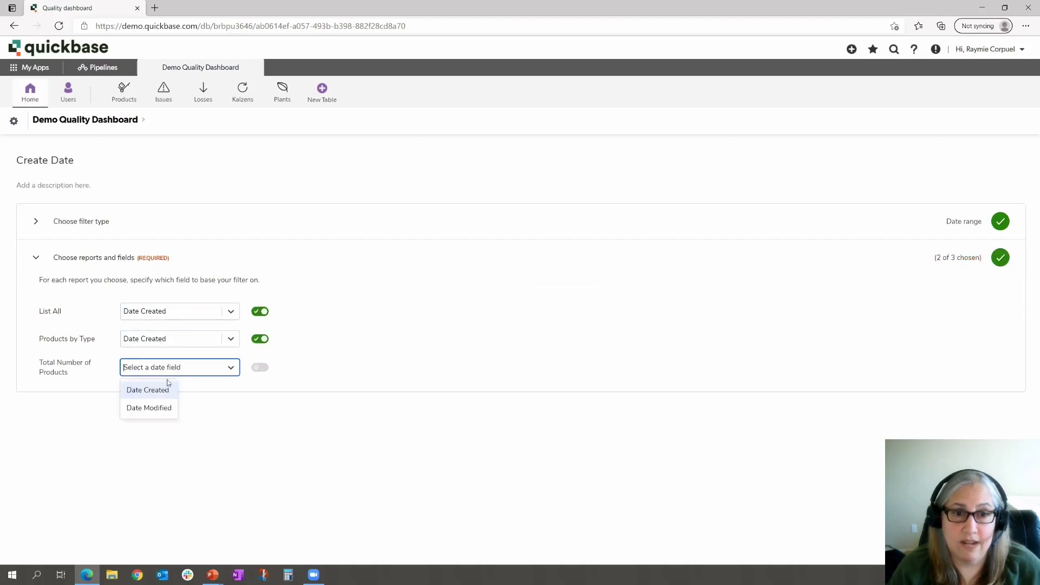
pyautogui.click(155, 389)
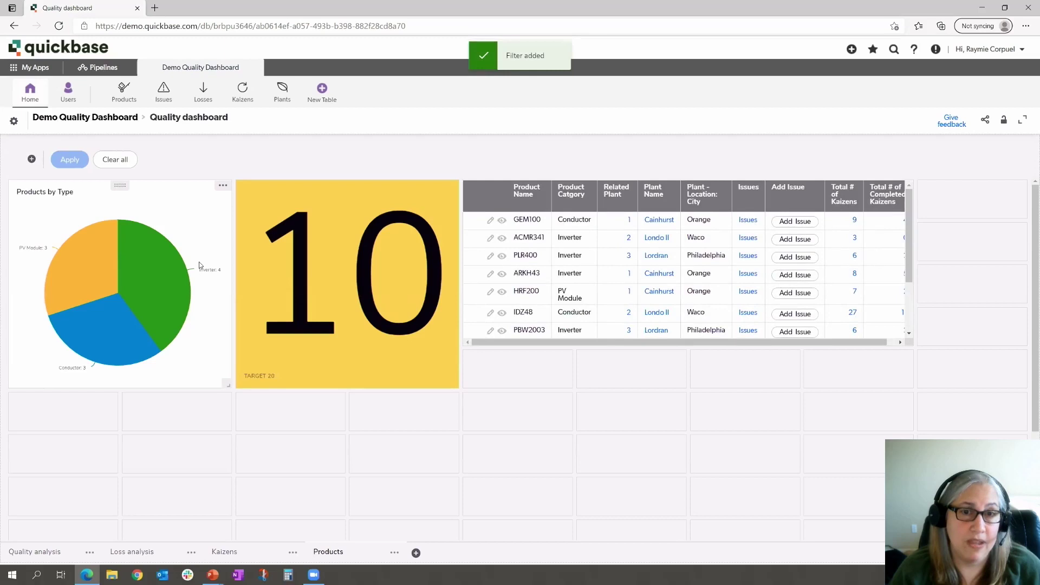
# Step: Lock the Quality dashboard out of edit mode and open its Kaizens tab
pyautogui.click(1003, 120)
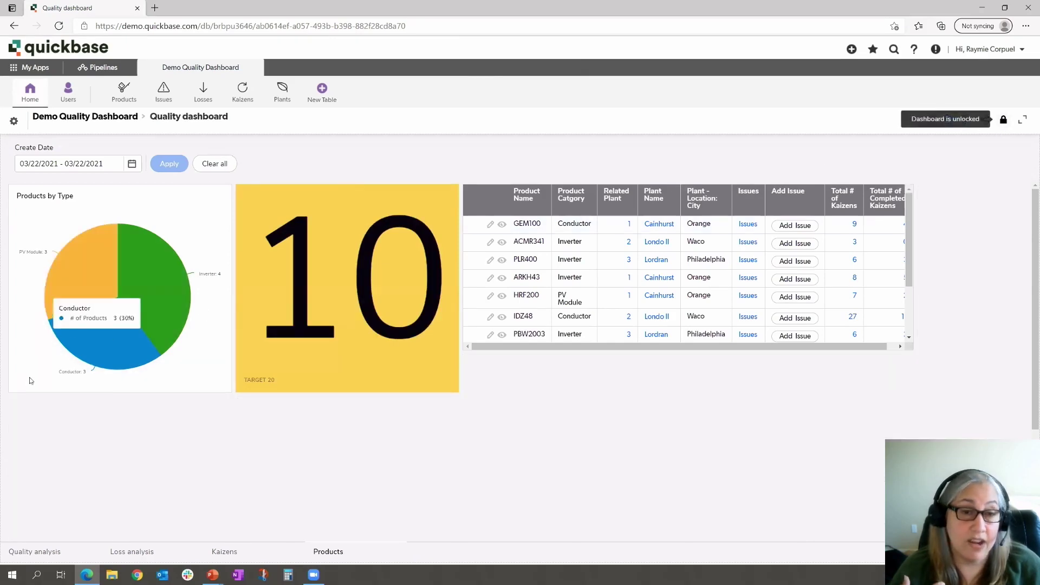
pyautogui.click(53, 552)
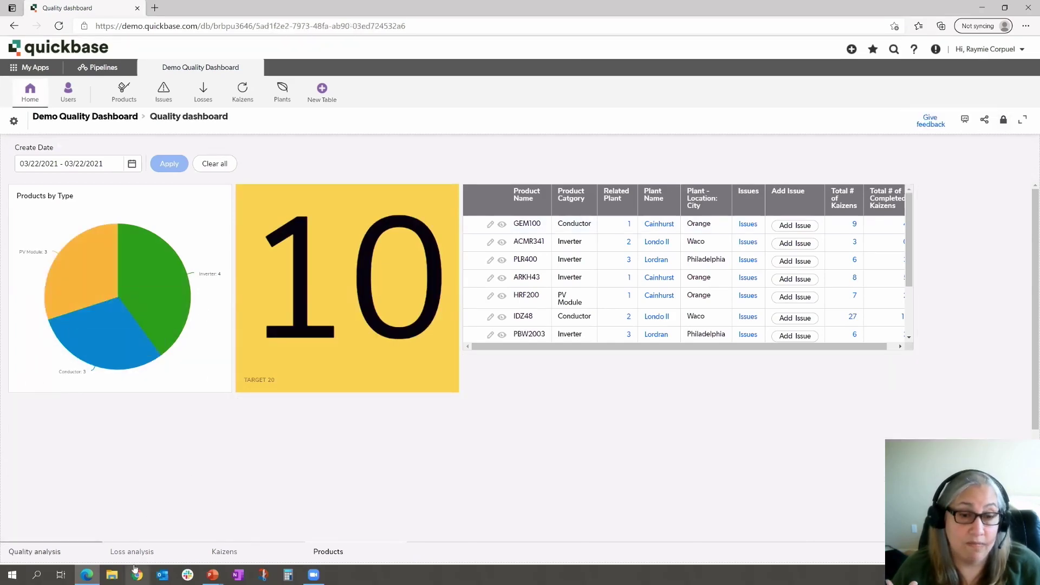
pyautogui.click(222, 553)
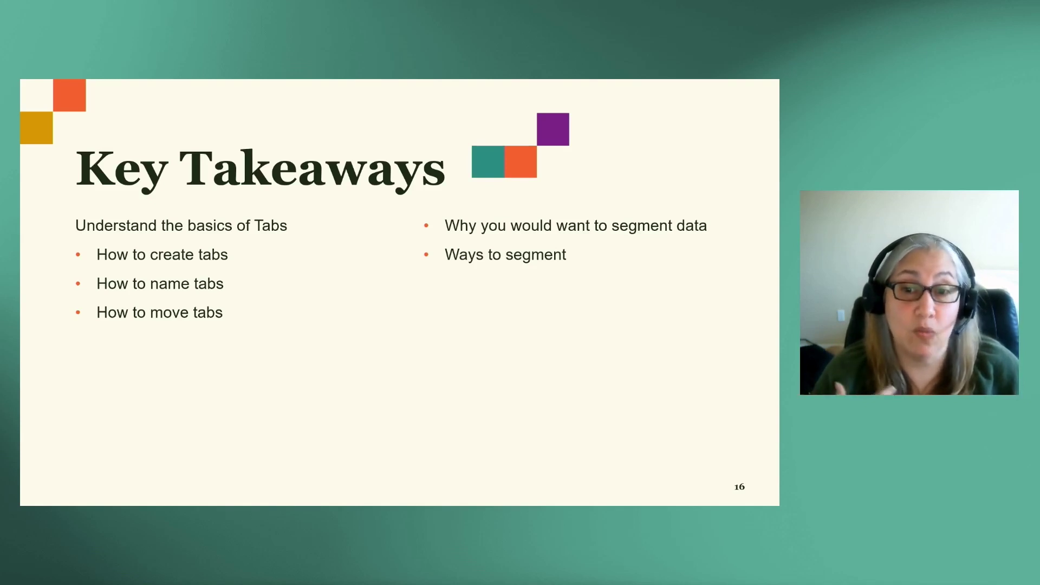
# Step: Advance the slideshow to the closing 'Thank you.' slide
pyautogui.press('Right')
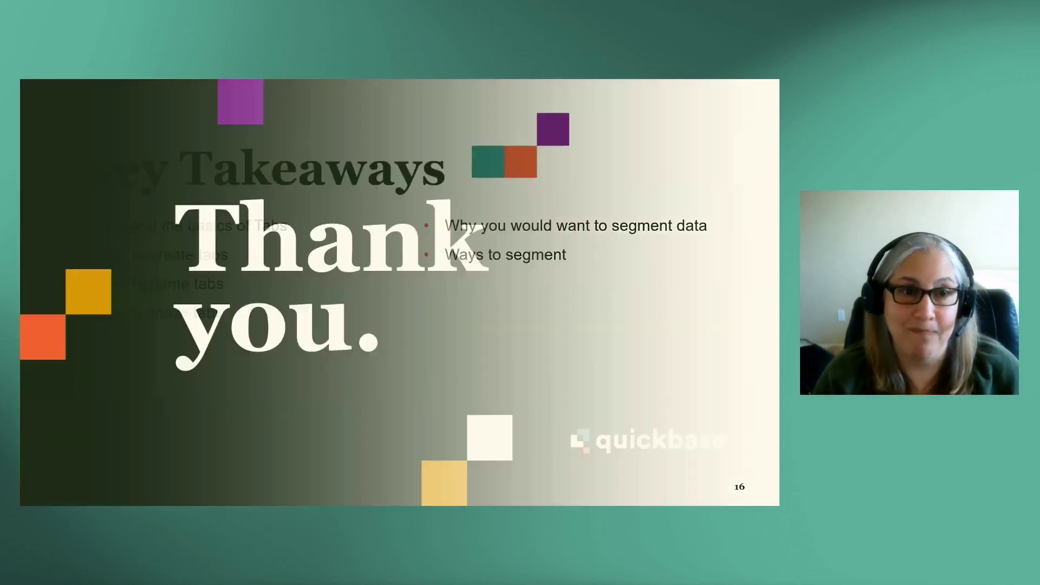